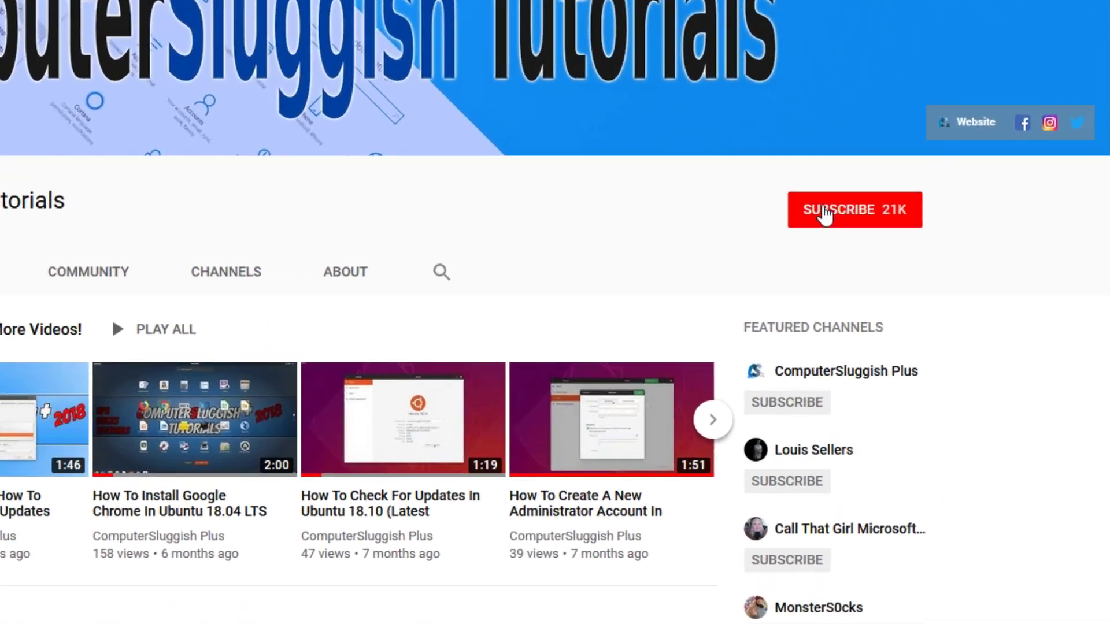
Step: Subscribe to the YouTube tutorials channel with all notifications on, then open Firefox Options
left_click(866, 218)
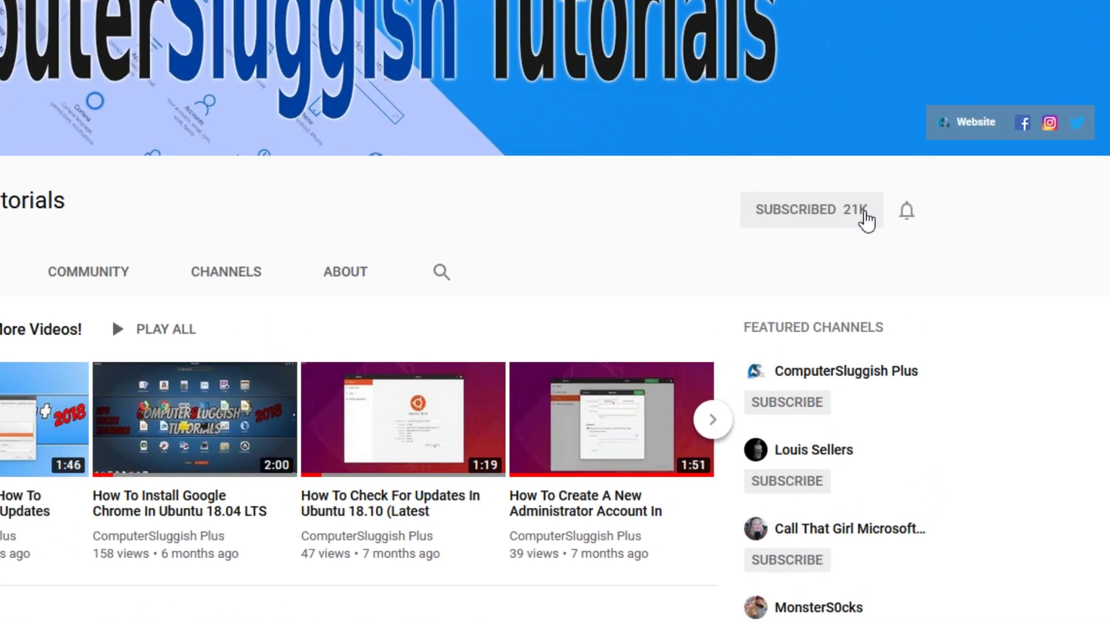
left_click(906, 211)
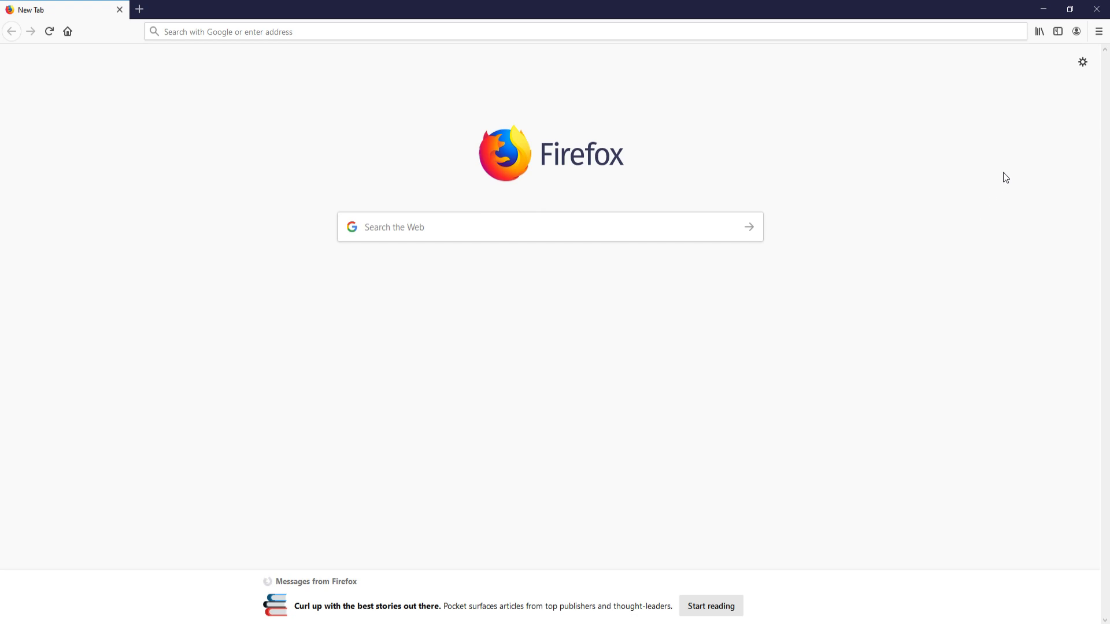
left_click(1100, 31)
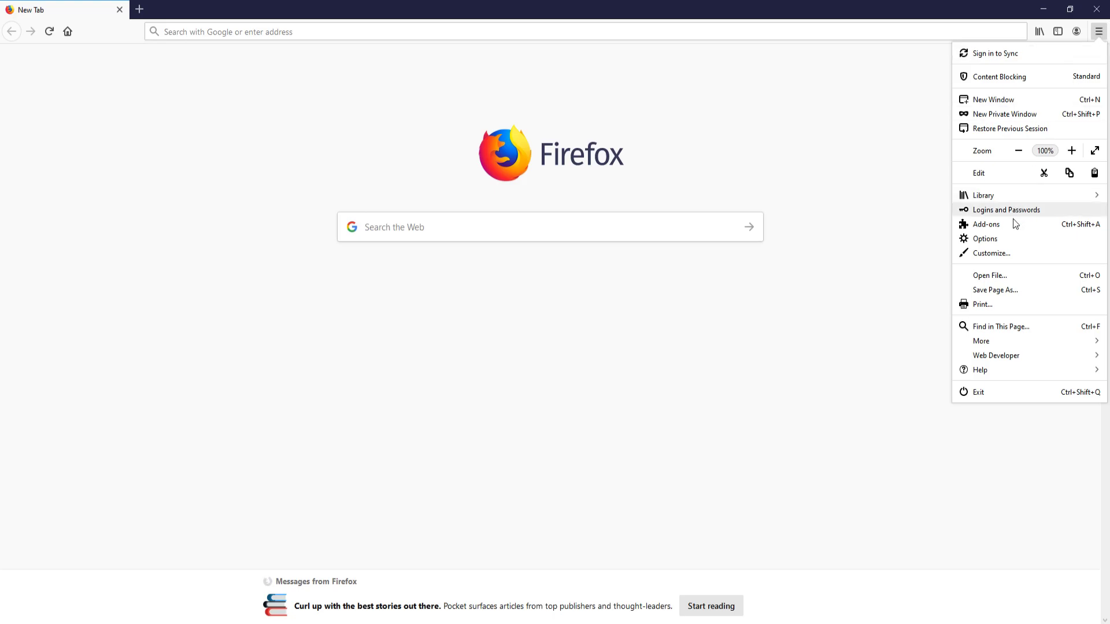
left_click(1009, 236)
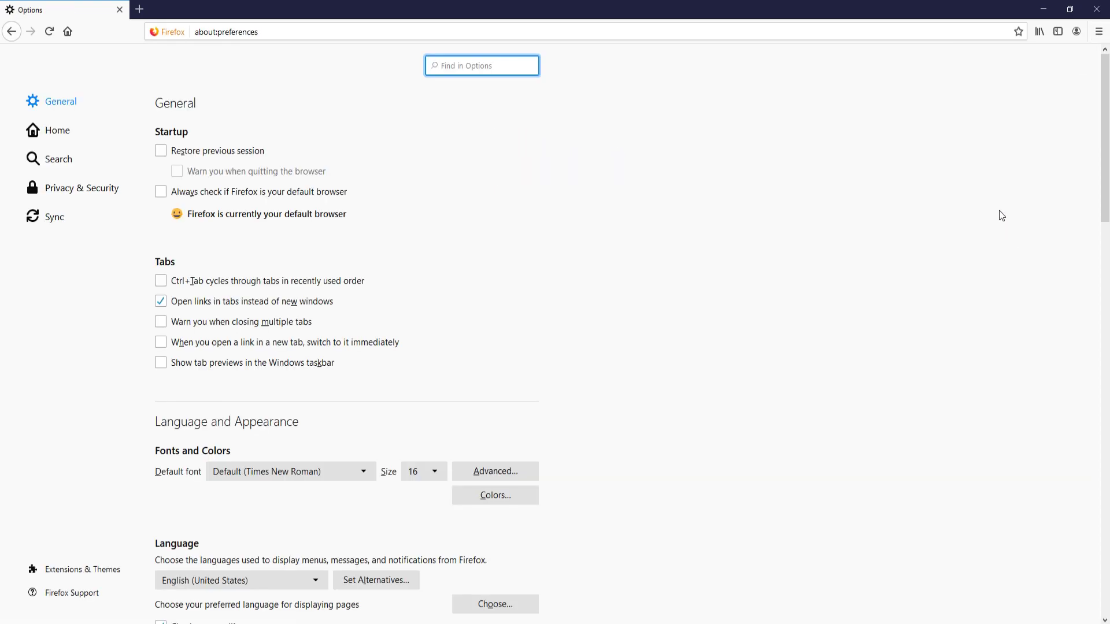
scroll(792, 264, "down", 1)
scroll(793, 264, "down", 5)
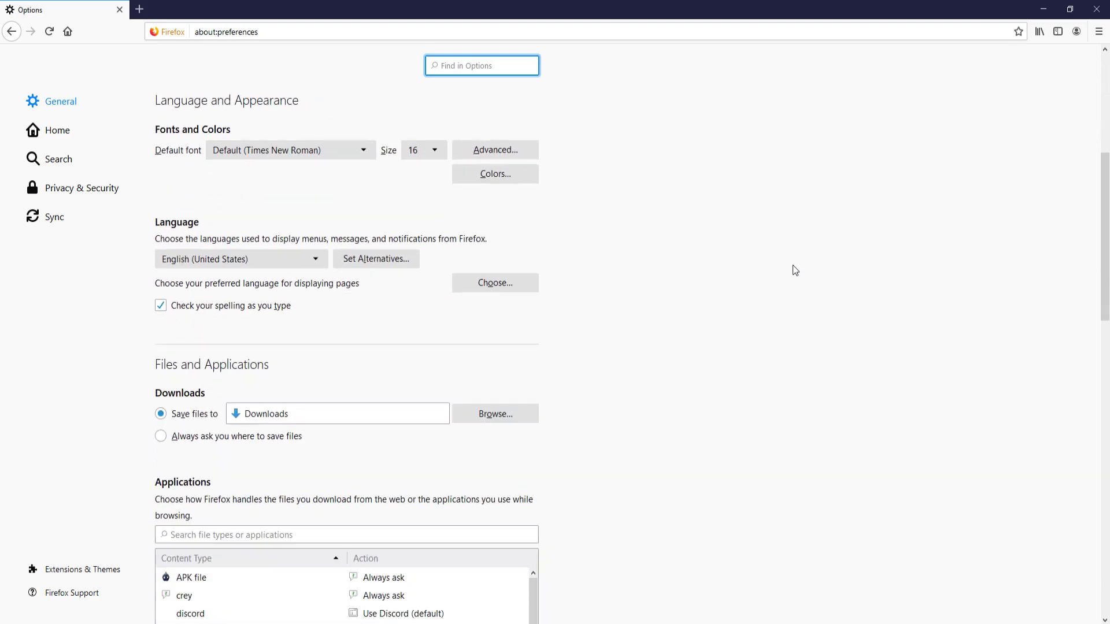
scroll(793, 265, "down", 3)
scroll(763, 269, "up", 2)
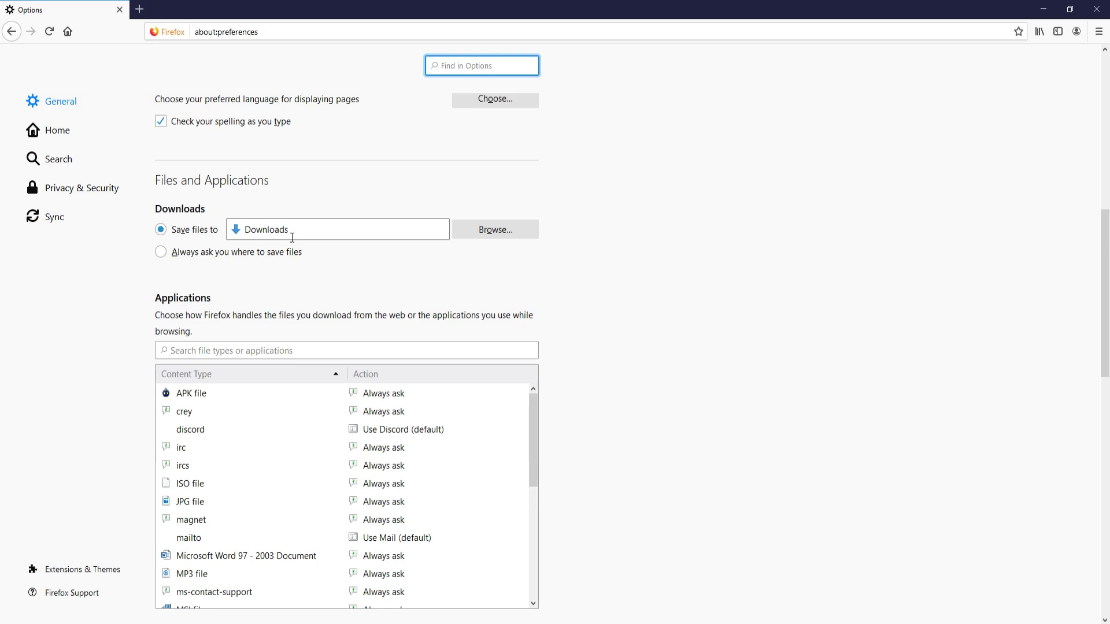
Step: Change the 'Save files to' download location from Downloads to the Music folder
left_click(500, 227)
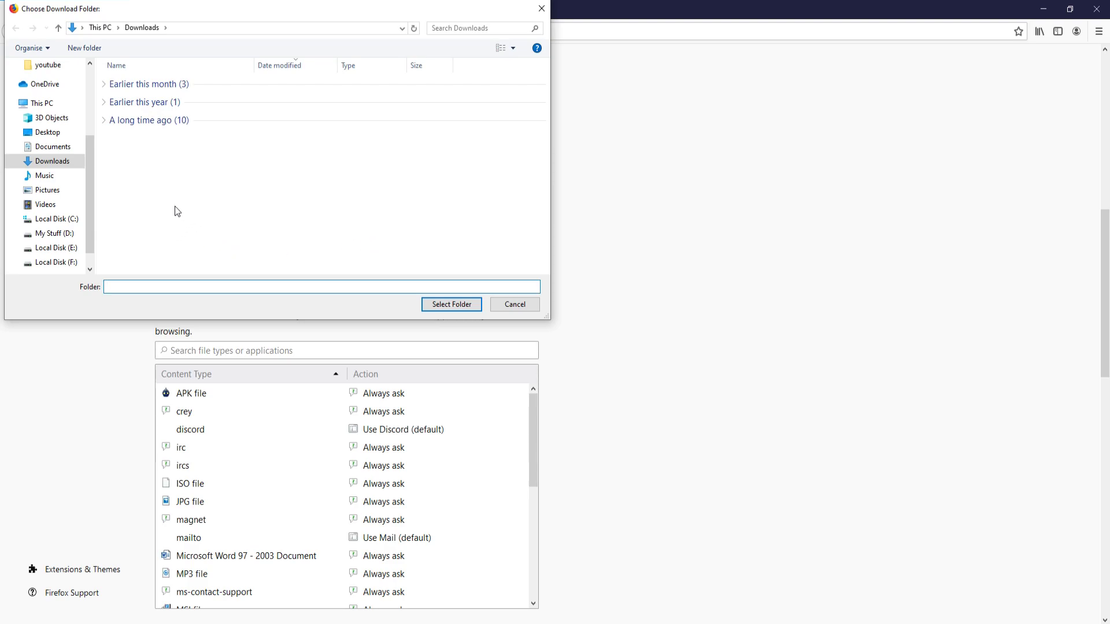
left_click(47, 176)
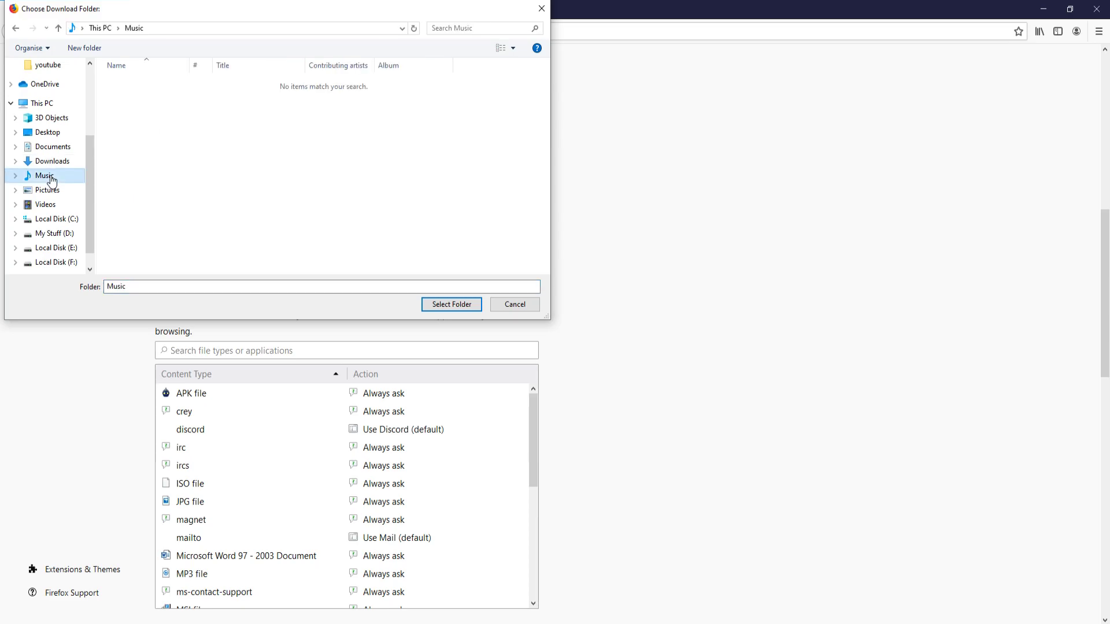
left_click(451, 304)
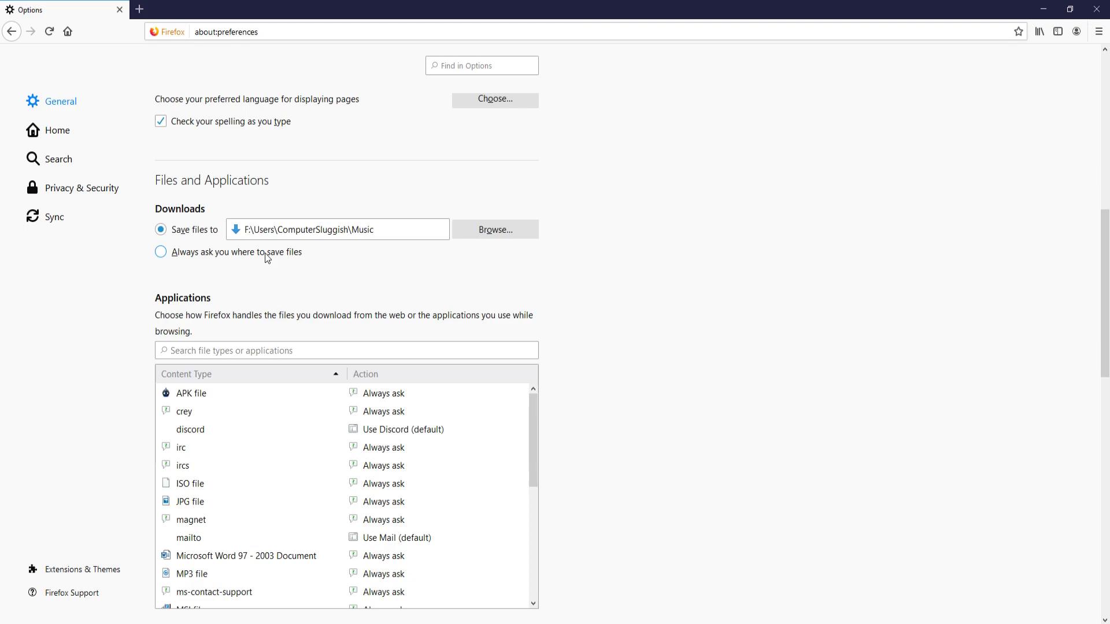